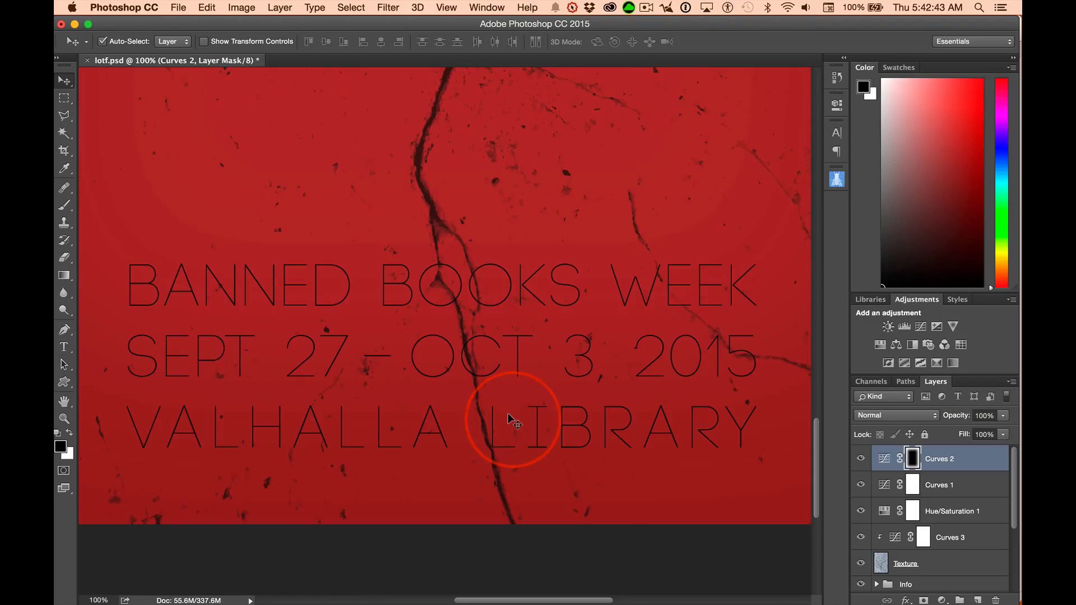
# - Fit the whole poster in view and toggle the visibility of the Curves 2 layer to compare the image with and without it
pyautogui.press('super+0')
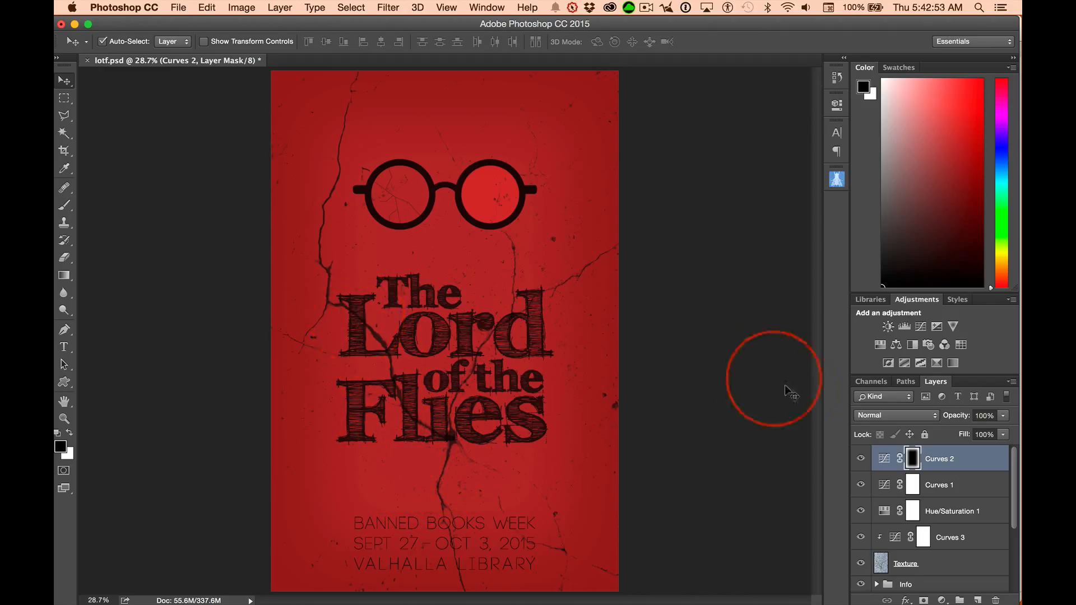
pyautogui.click(932, 562)
pyautogui.scroll(-3, 987, 490)
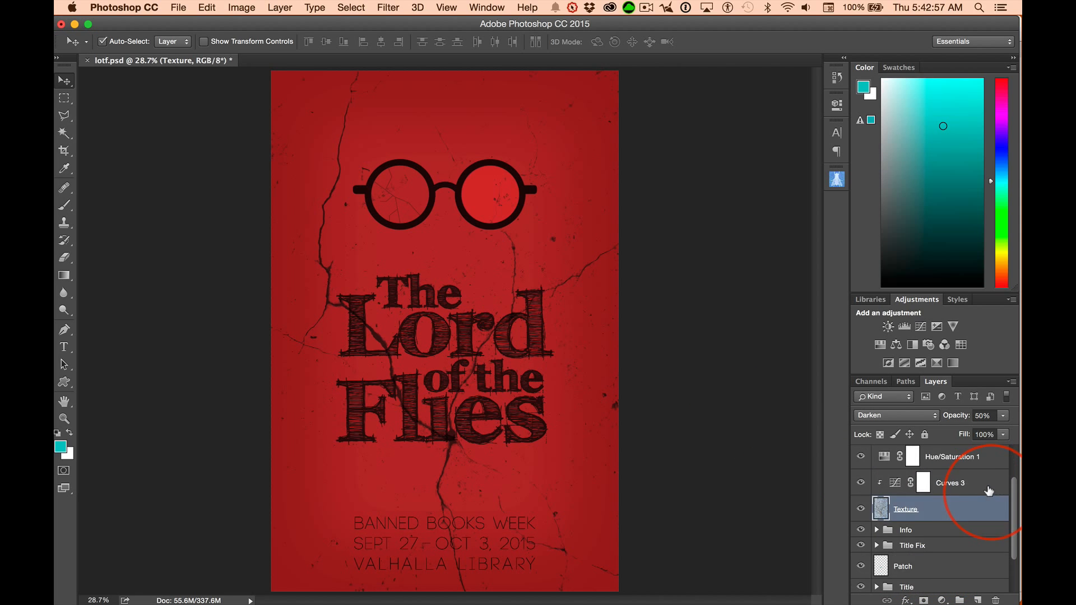
pyautogui.scroll(2, 969, 483)
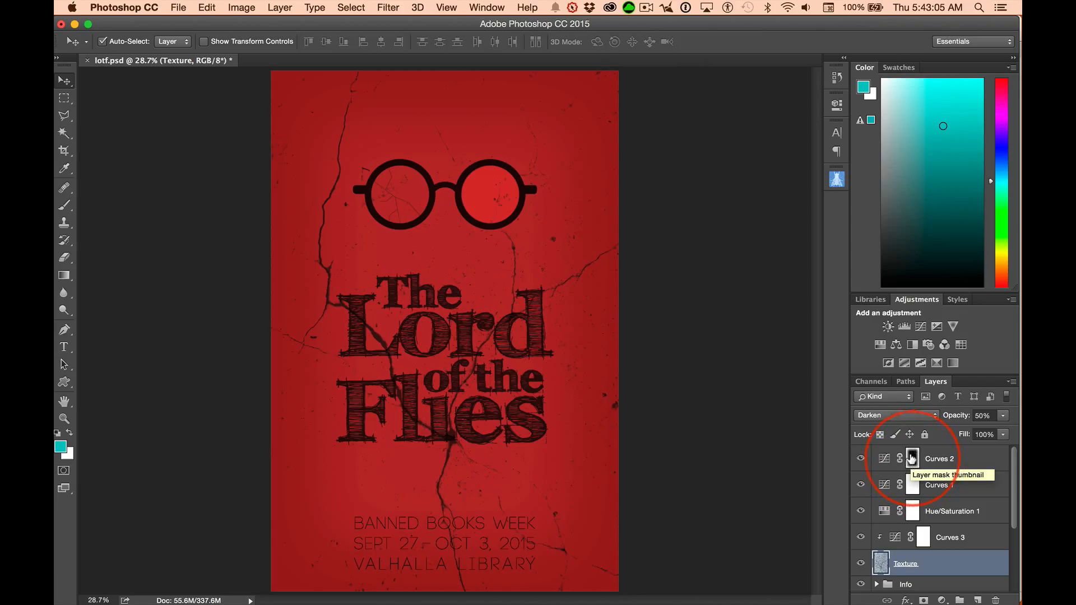
pyautogui.click(860, 458)
pyautogui.click(858, 458)
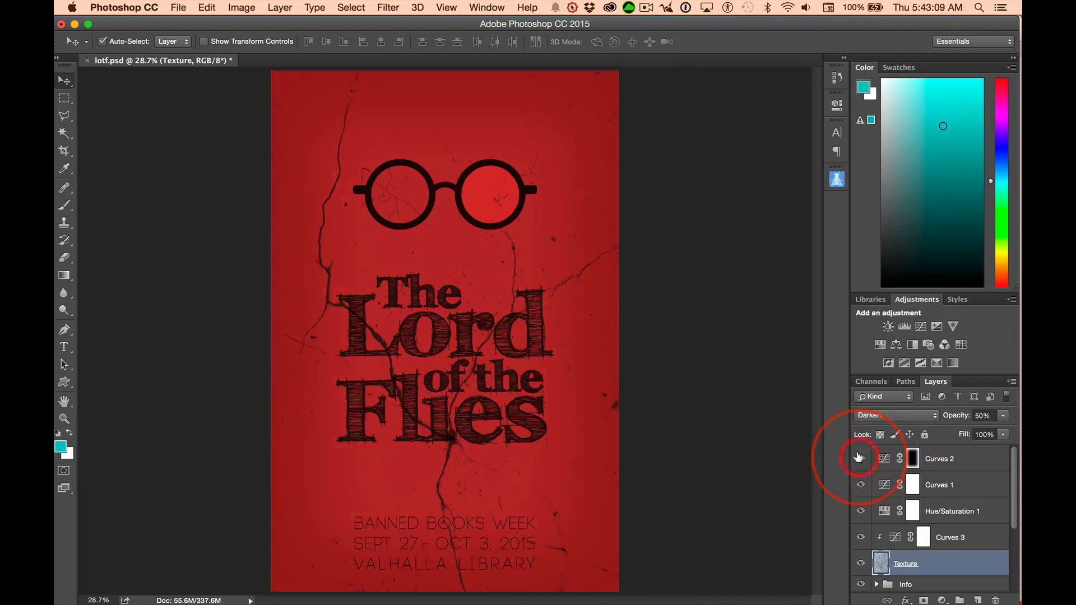
pyautogui.click(859, 458)
pyautogui.click(859, 458)
pyautogui.click(861, 455)
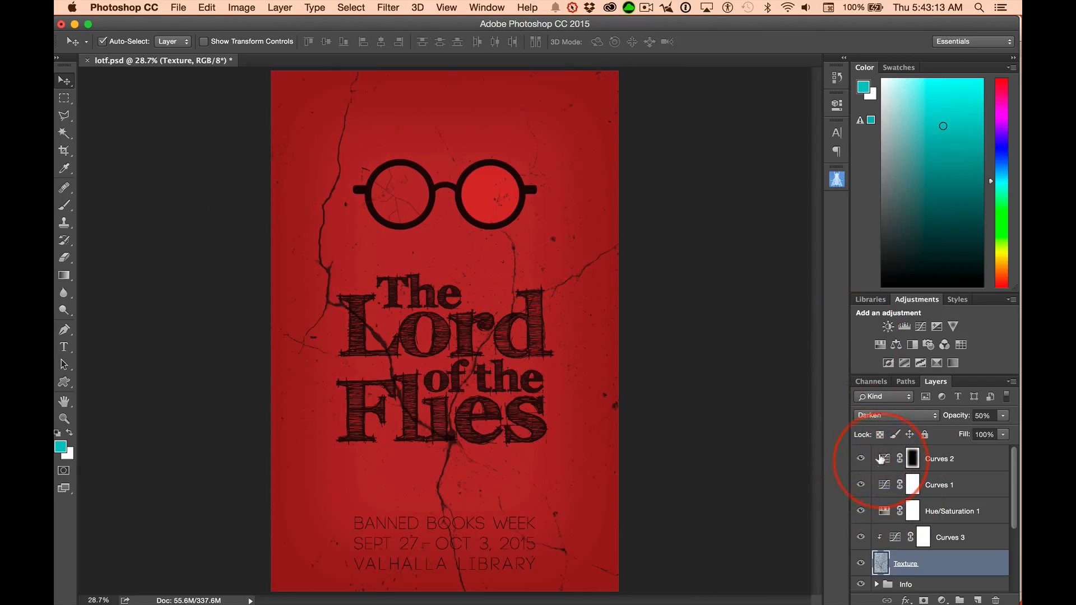
# - Lighten the poster's darkened edges by raising the midpoint of the RGB curve in the Curves 2 adjustment
pyautogui.doubleClick(883, 459)
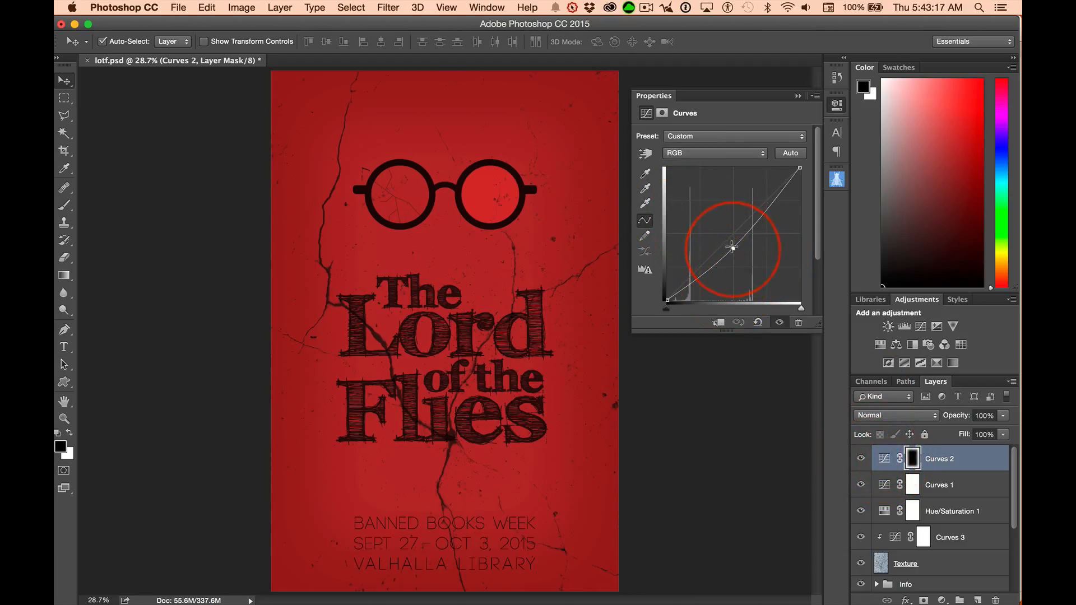
pyautogui.moveTo(732, 247)
pyautogui.mouseDown()
pyautogui.moveTo(723, 213)
pyautogui.moveTo(739, 251)
pyautogui.moveTo(734, 238)
pyautogui.mouseUp()
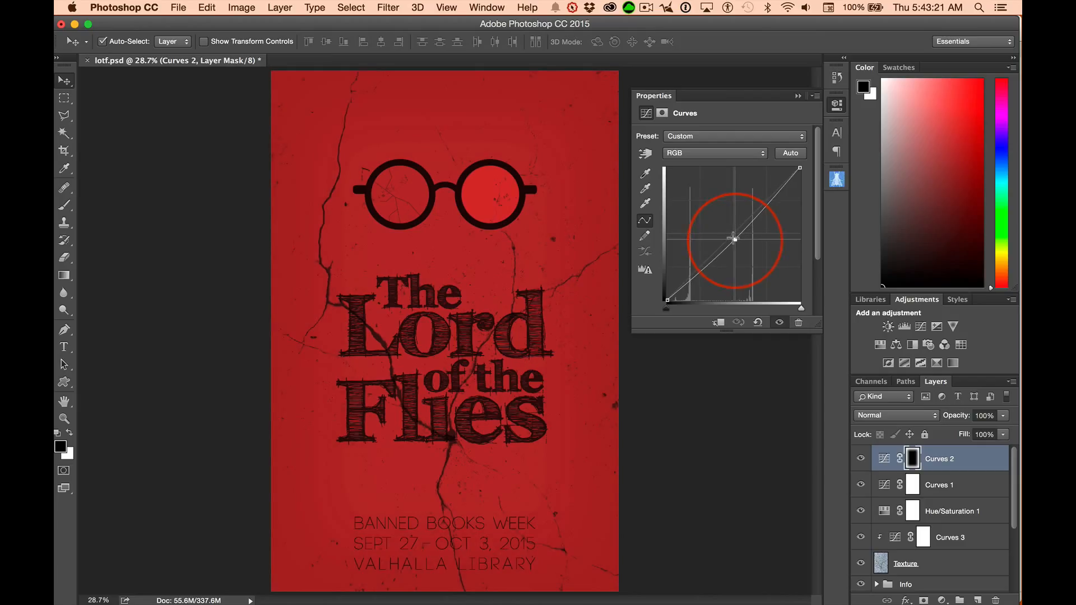
pyautogui.click(798, 96)
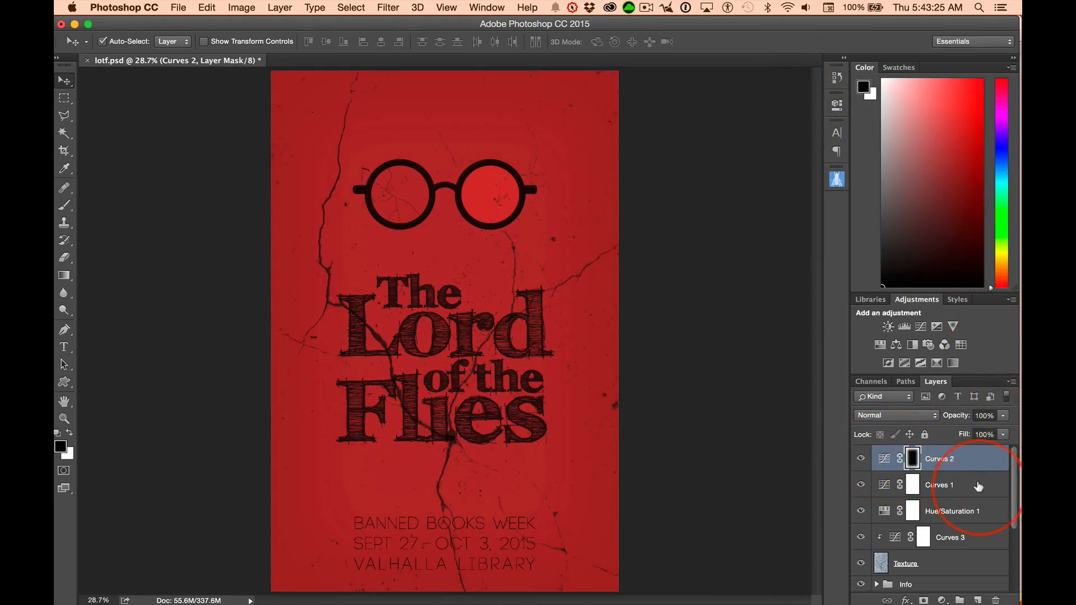
# - Add a white layer mask to the Texture layer
pyautogui.scroll(-2, 929, 537)
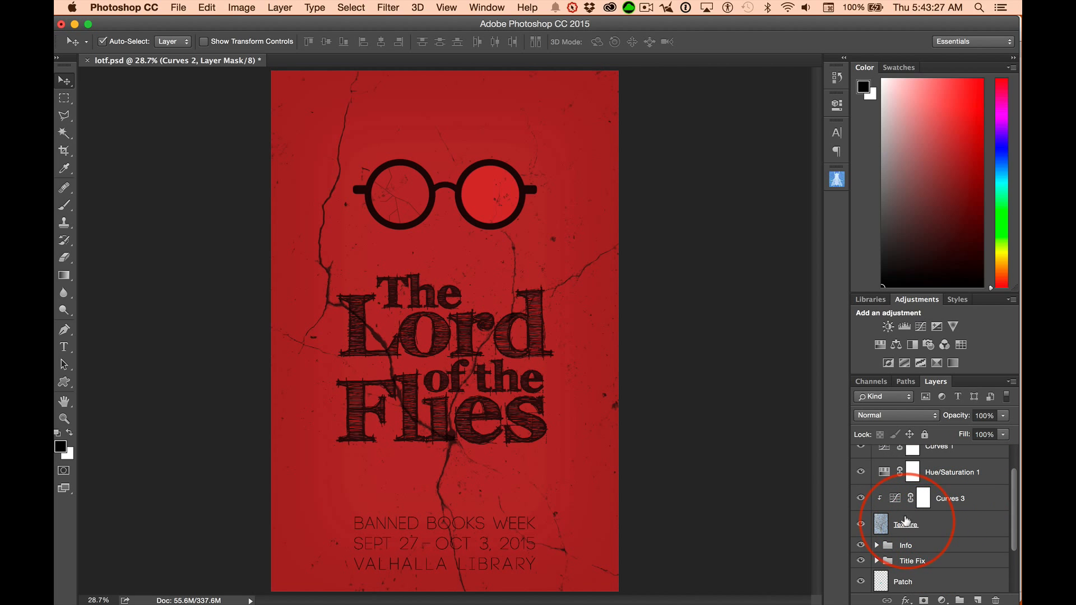
pyautogui.click(906, 521)
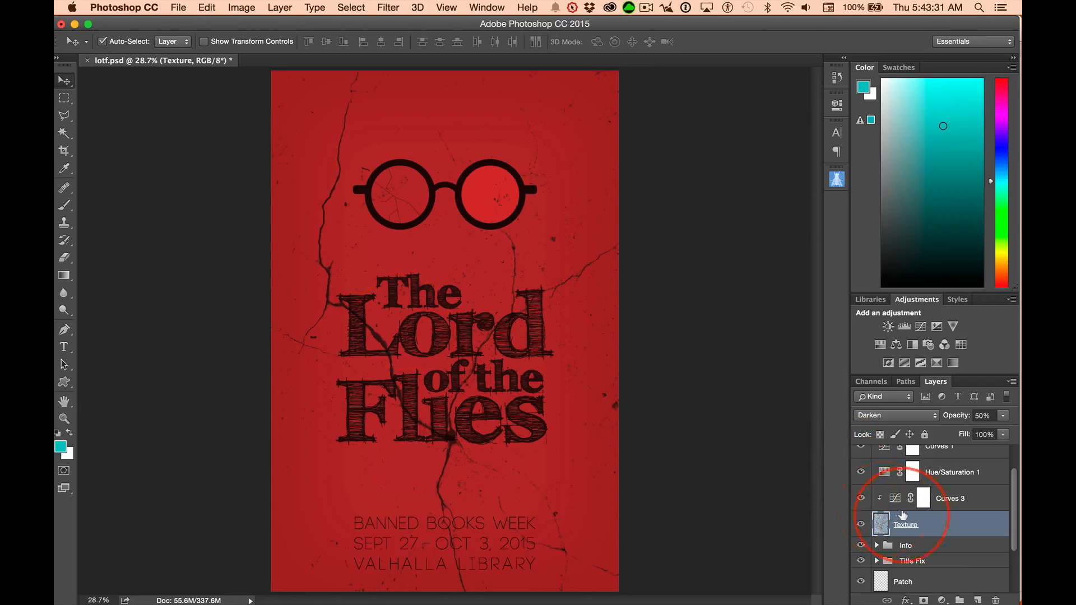
pyautogui.click(922, 598)
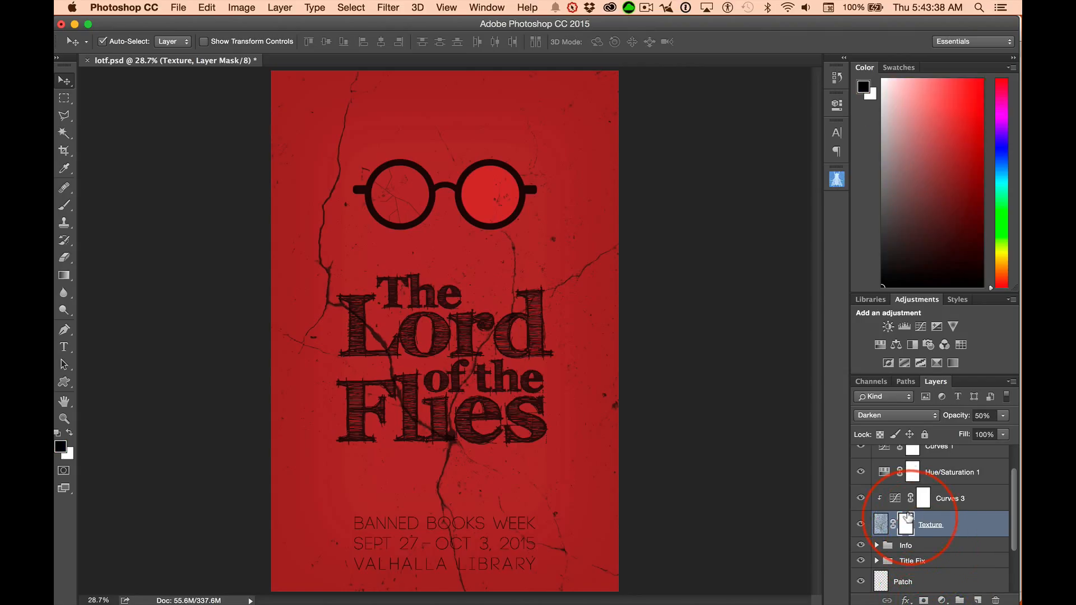
# - Activate the Brush tool with black (000000) as the foreground color for painting on the Texture layer's mask
pyautogui.click(64, 205)
pyautogui.click(62, 447)
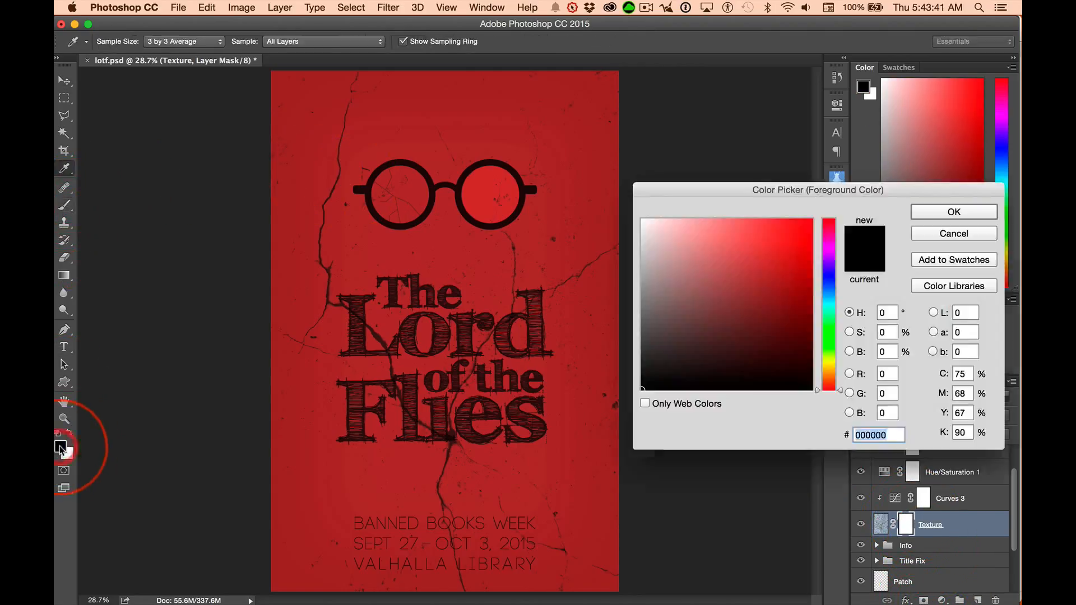
pyautogui.click(720, 367)
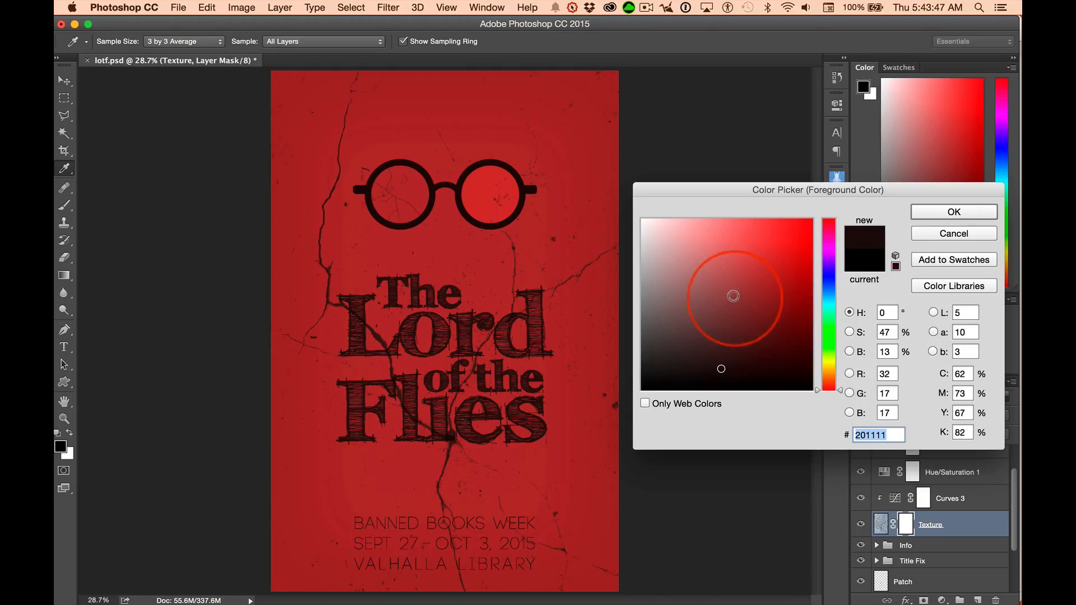
pyautogui.moveTo(688, 332)
pyautogui.mouseDown()
pyautogui.moveTo(631, 393)
pyautogui.moveTo(639, 403)
pyautogui.moveTo(539, 433)
pyautogui.mouseUp()
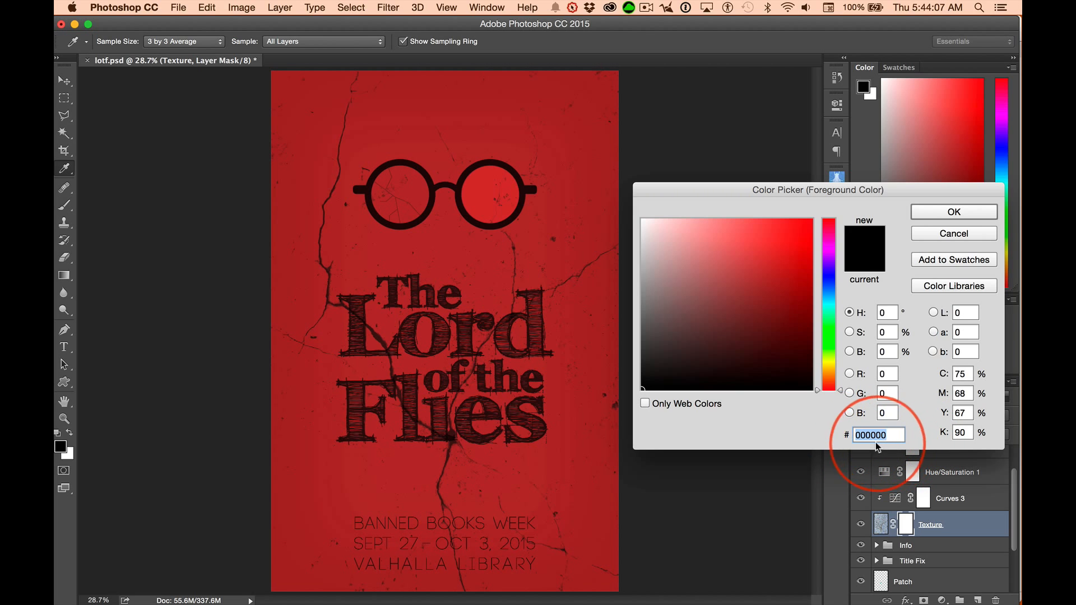
pyautogui.click(953, 211)
pyautogui.press('b')
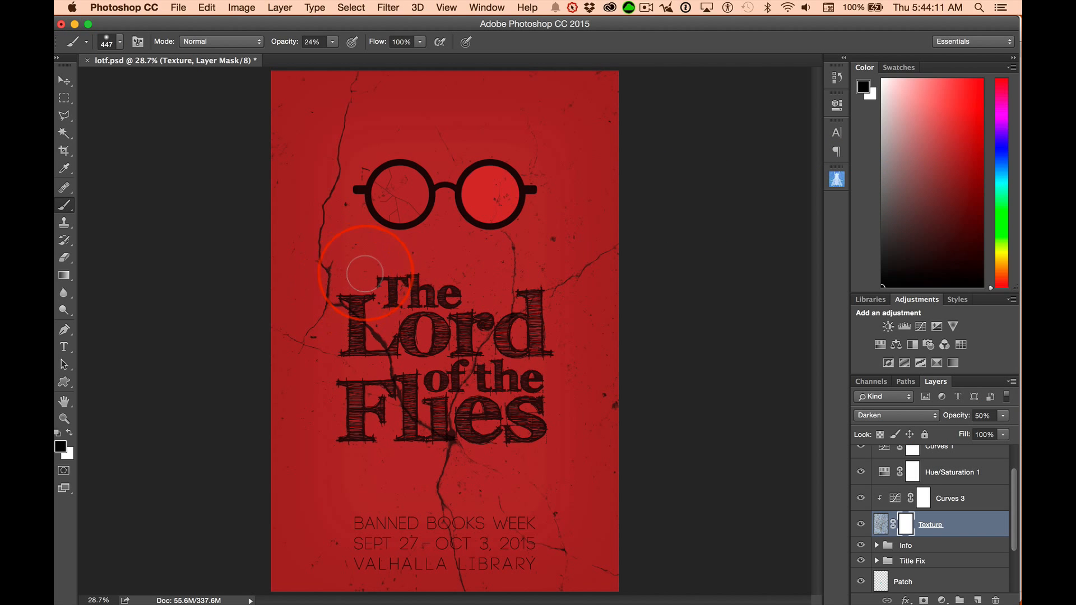
# - View the title at 100% zoom and set the brush to Normal mode with 100% opacity
pyautogui.press('super+1')
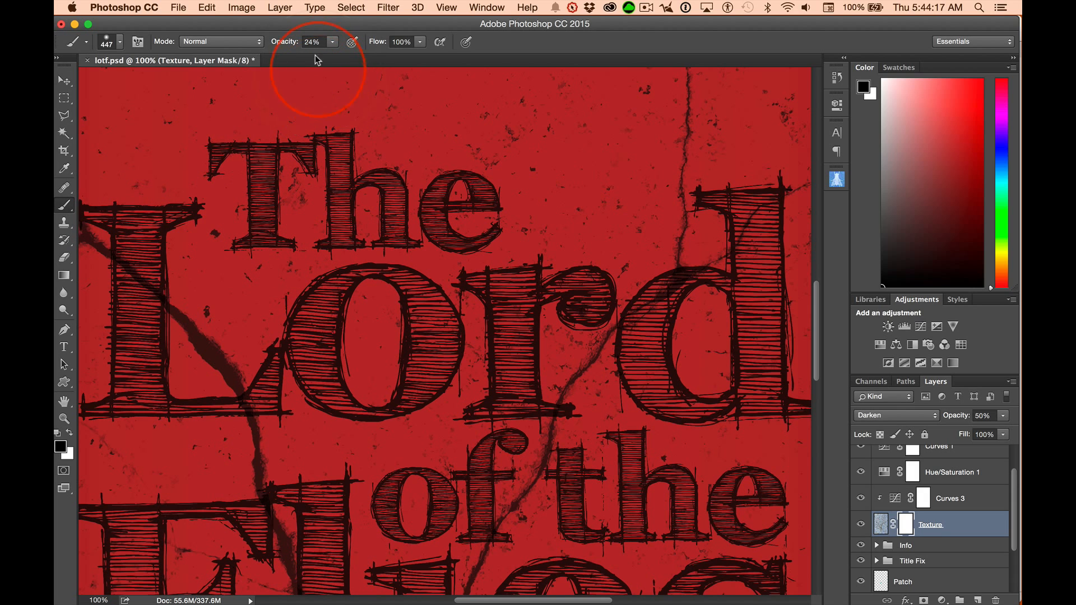
pyautogui.click(195, 43)
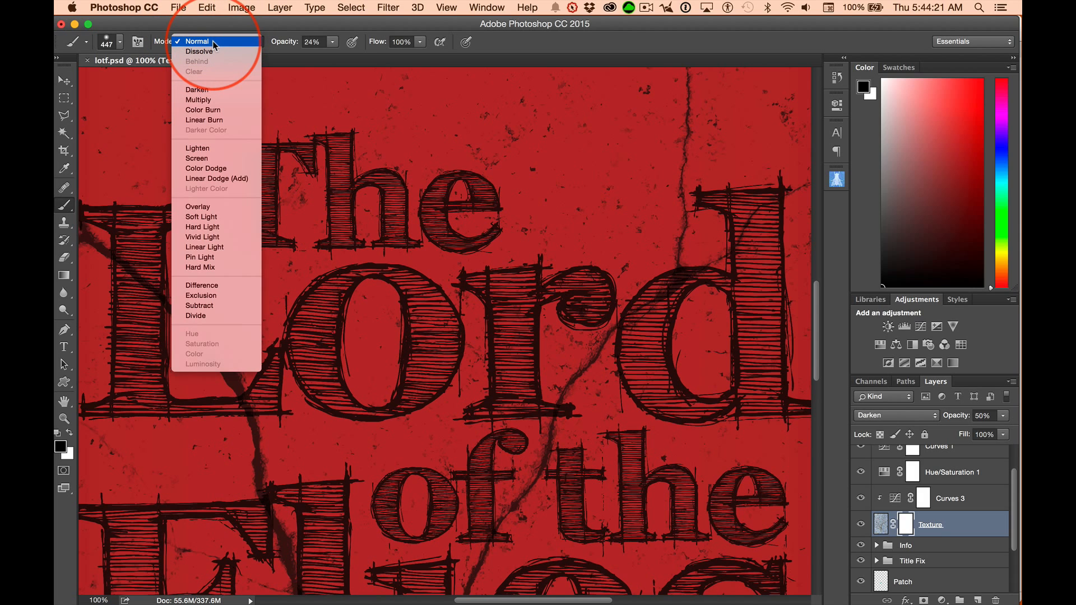
pyautogui.click(213, 42)
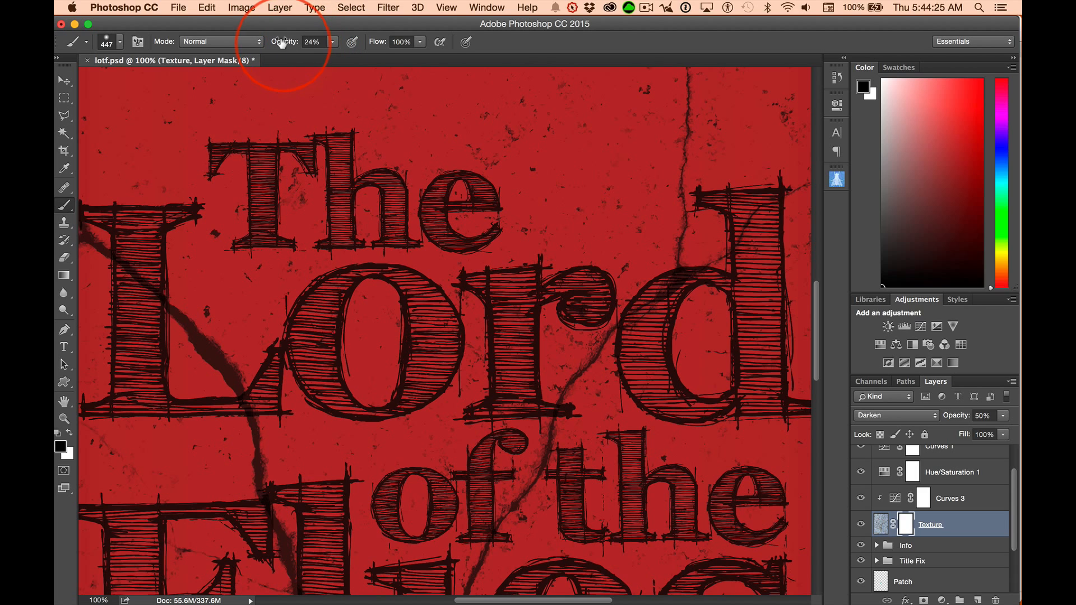
pyautogui.moveTo(277, 42)
pyautogui.mouseDown()
pyautogui.moveTo(384, 41)
pyautogui.moveTo(284, 38)
pyautogui.mouseUp()
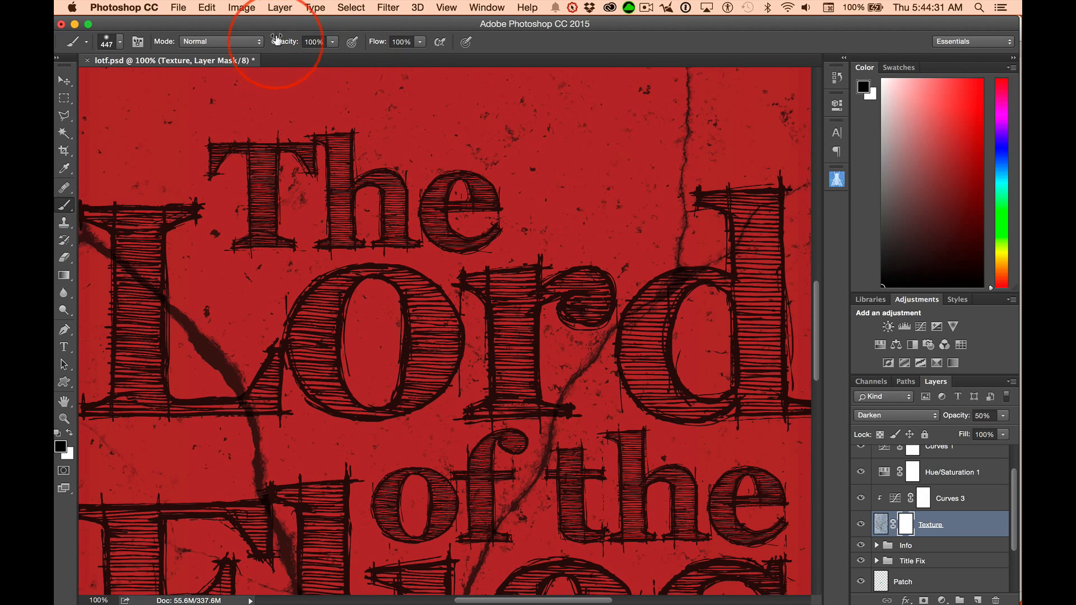
# - Set the brush hardness to 100% and its size to 92 px
pyautogui.click(120, 43)
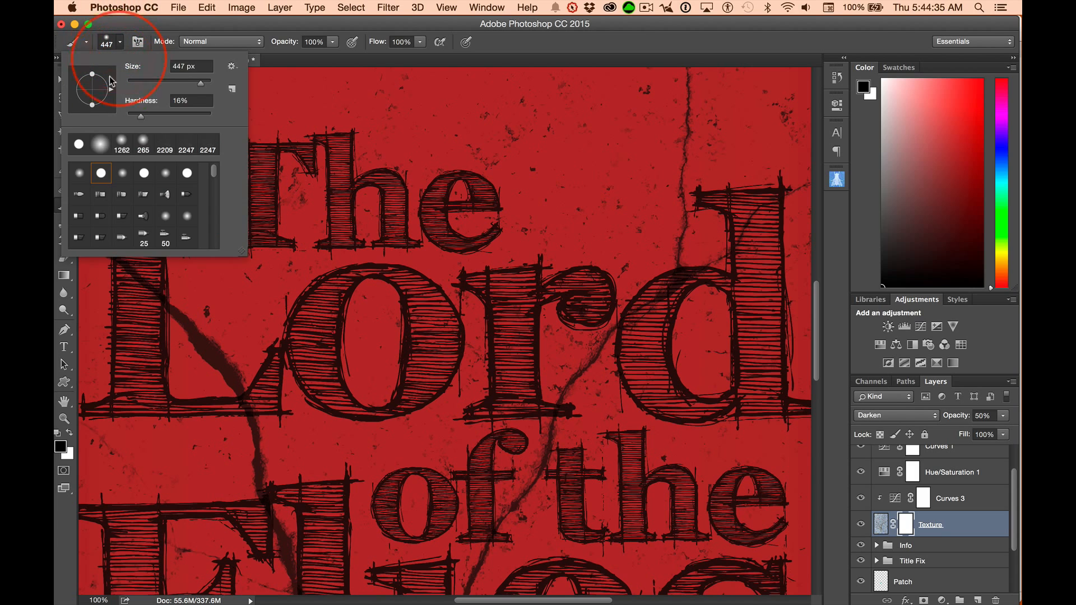
pyautogui.moveTo(140, 120); pyautogui.dragTo(214, 119)
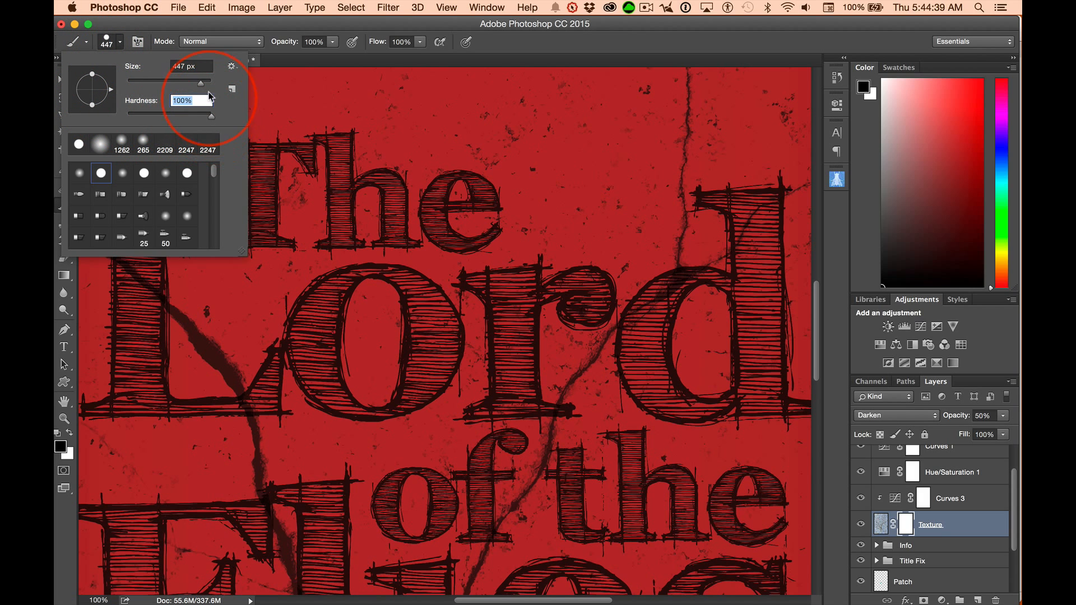
pyautogui.moveTo(201, 83); pyautogui.dragTo(164, 82)
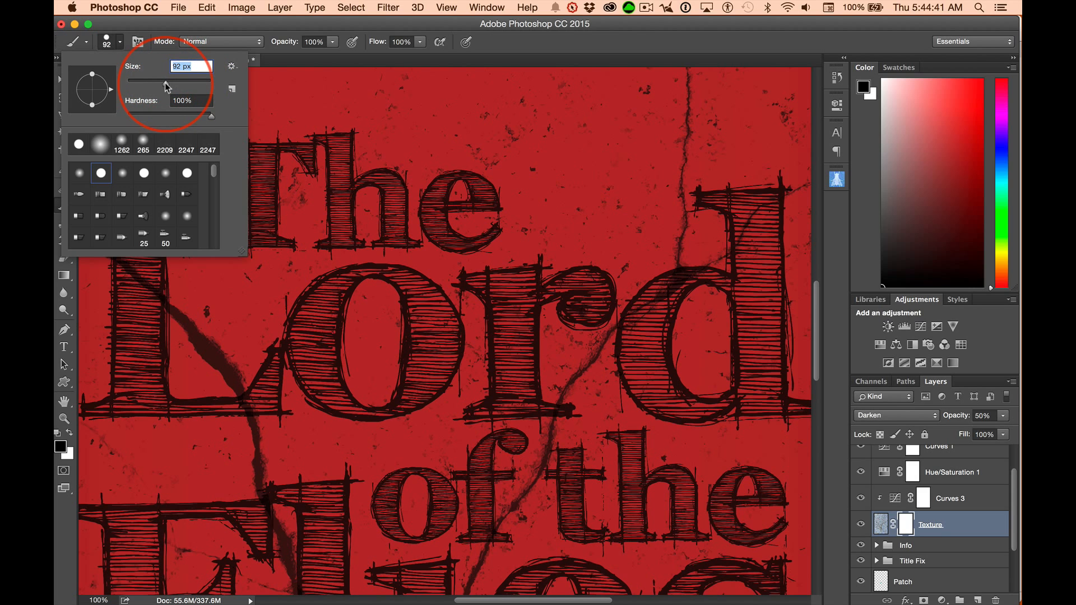
pyautogui.click(122, 46)
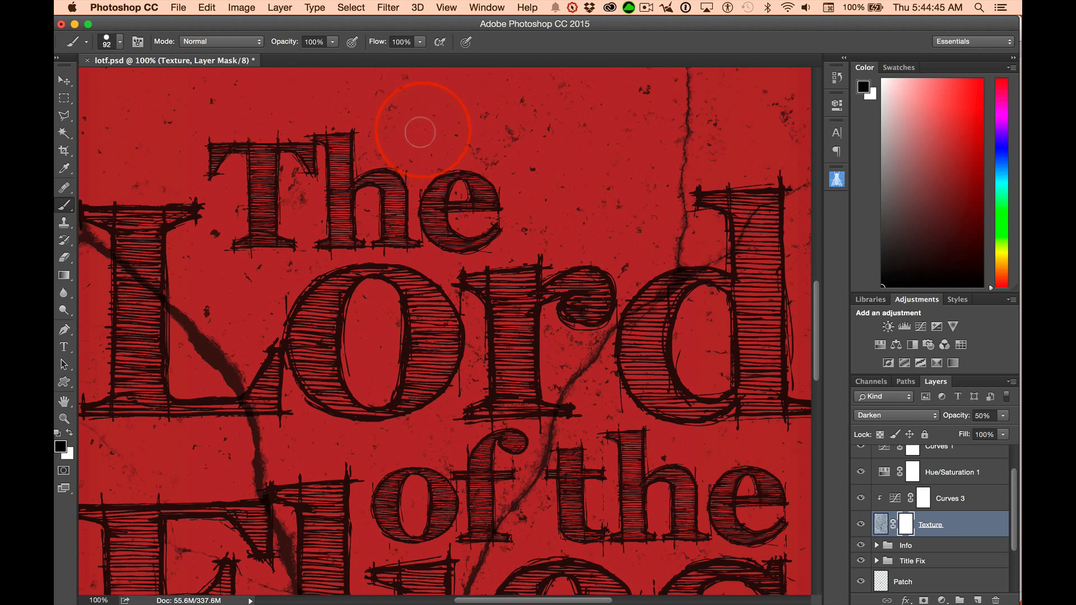
# - Adjust the brush diameter and hardness interactively on the canvas, ending with a hard-edged 61 px brush
pyautogui.press('ctrl')
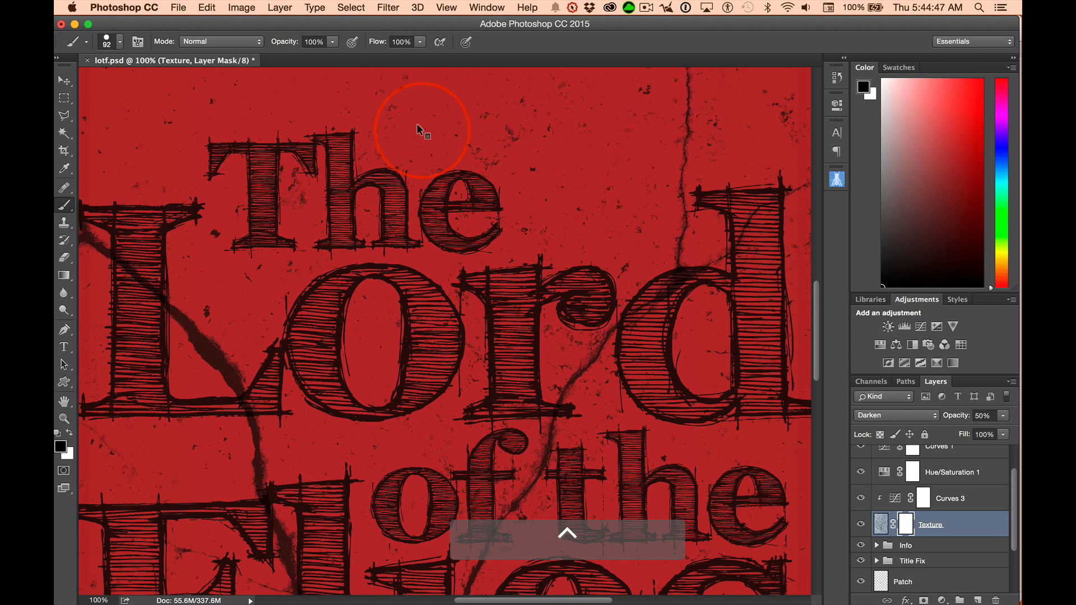
pyautogui.moveTo(416, 135)
pyautogui.mouseDown()
pyautogui.moveTo(493, 147)
pyautogui.moveTo(391, 147)
pyautogui.moveTo(419, 9)
pyautogui.mouseUp()
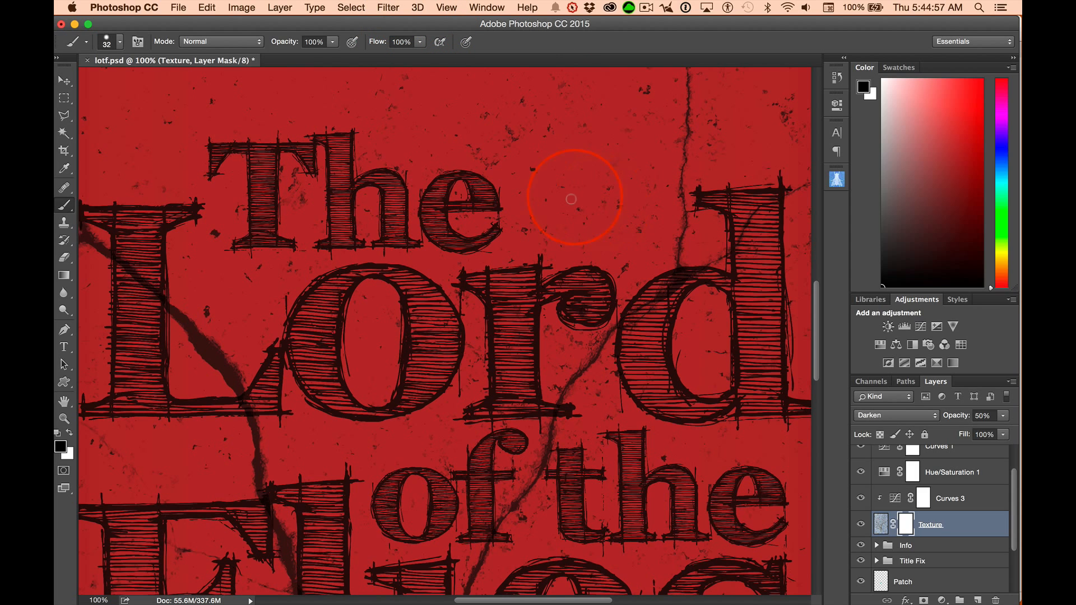
pyautogui.keyDown('ctrl'); pyautogui.keyDown('alt'); pyautogui.moveTo(563, 227); pyautogui.dragTo(565, 132); pyautogui.keyUp('alt'); pyautogui.keyUp('ctrl')
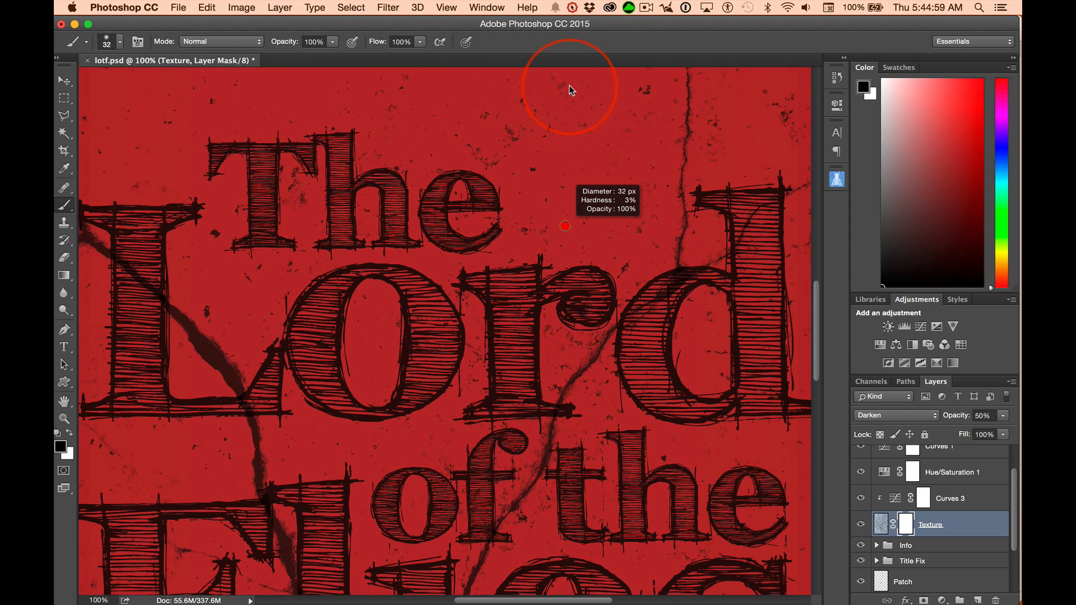
pyautogui.moveTo(569, 85)
pyautogui.keyDown('ctrl'); pyautogui.keyDown('alt'); pyautogui.mouseDown()
pyautogui.moveTo(567, 28)
pyautogui.moveTo(572, 539)
pyautogui.mouseUp(); pyautogui.keyUp('alt'); pyautogui.keyUp('ctrl')
pyautogui.keyDown('ctrl'); pyautogui.keyDown('alt'); pyautogui.moveTo(579, 24); pyautogui.dragTo(579, 24); pyautogui.keyUp('alt'); pyautogui.keyUp('ctrl')
pyautogui.keyDown('ctrl'); pyautogui.keyDown('alt'); pyautogui.moveTo(557, 272); pyautogui.dragTo(566, 163); pyautogui.keyUp('alt'); pyautogui.keyUp('ctrl')
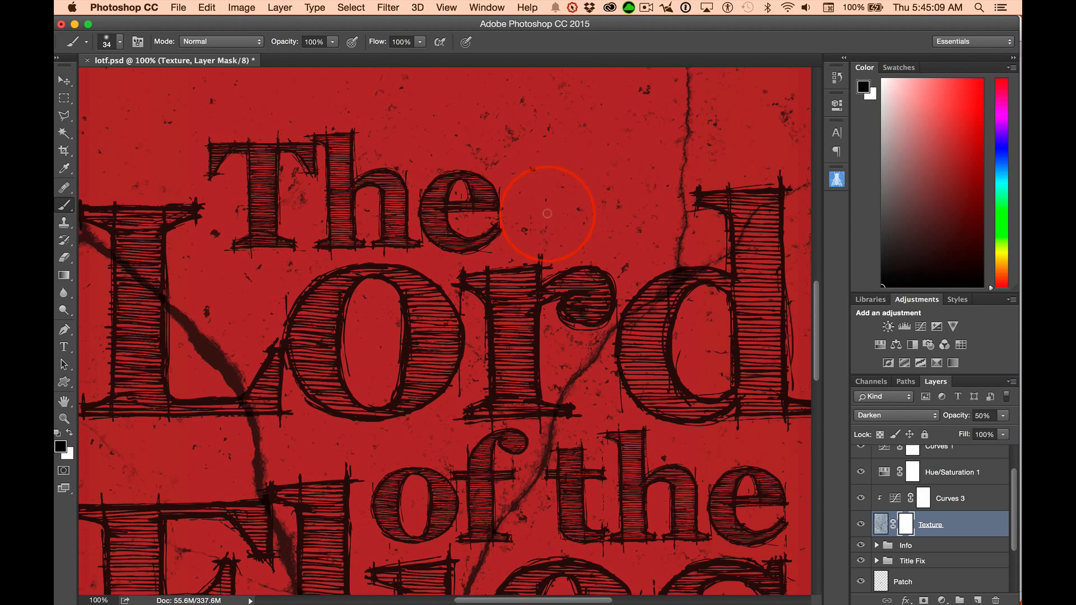
pyautogui.moveTo(547, 213)
pyautogui.keyDown('ctrl'); pyautogui.keyDown('alt'); pyautogui.mouseDown()
pyautogui.moveTo(510, 221)
pyautogui.moveTo(619, 233)
pyautogui.moveTo(617, 55)
pyautogui.moveTo(600, 127)
pyautogui.moveTo(611, 466)
pyautogui.moveTo(621, 99)
pyautogui.moveTo(619, 454)
pyautogui.moveTo(623, 145)
pyautogui.mouseUp(); pyautogui.keyUp('alt'); pyautogui.keyUp('ctrl')
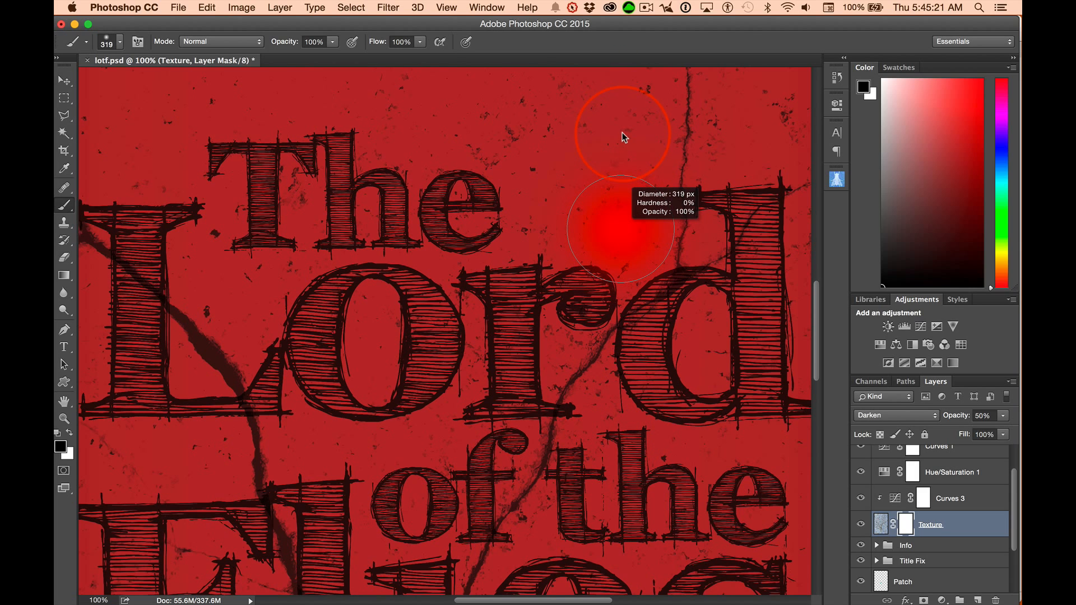
pyautogui.moveTo(623, 132)
pyautogui.keyDown('ctrl'); pyautogui.keyDown('alt'); pyautogui.mouseDown()
pyautogui.moveTo(590, 502)
pyautogui.moveTo(502, 496)
pyautogui.mouseUp(); pyautogui.keyUp('alt'); pyautogui.keyUp('ctrl')
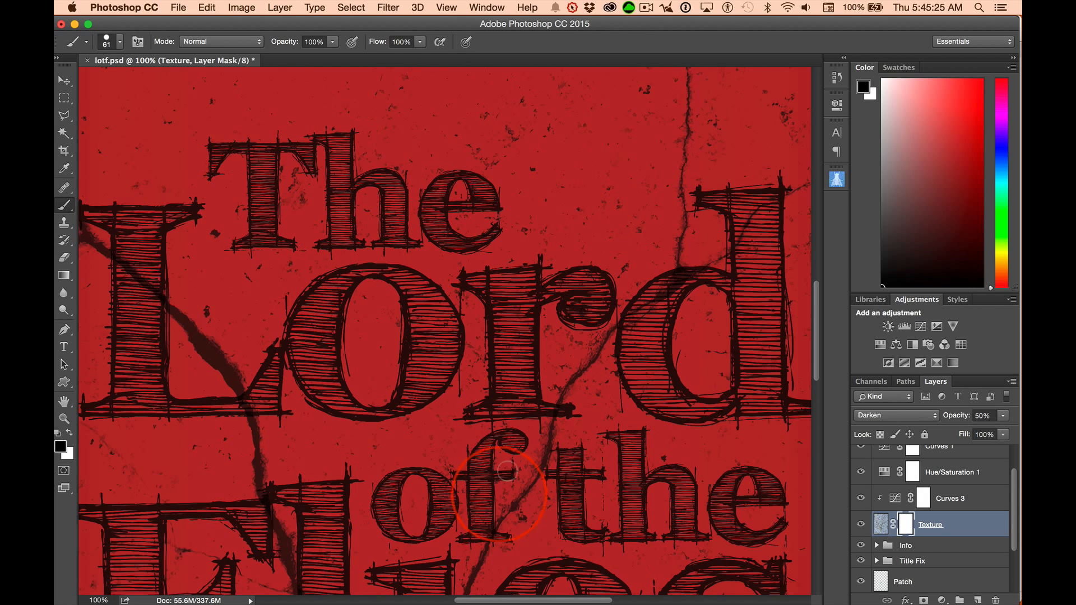
pyautogui.click(881, 523)
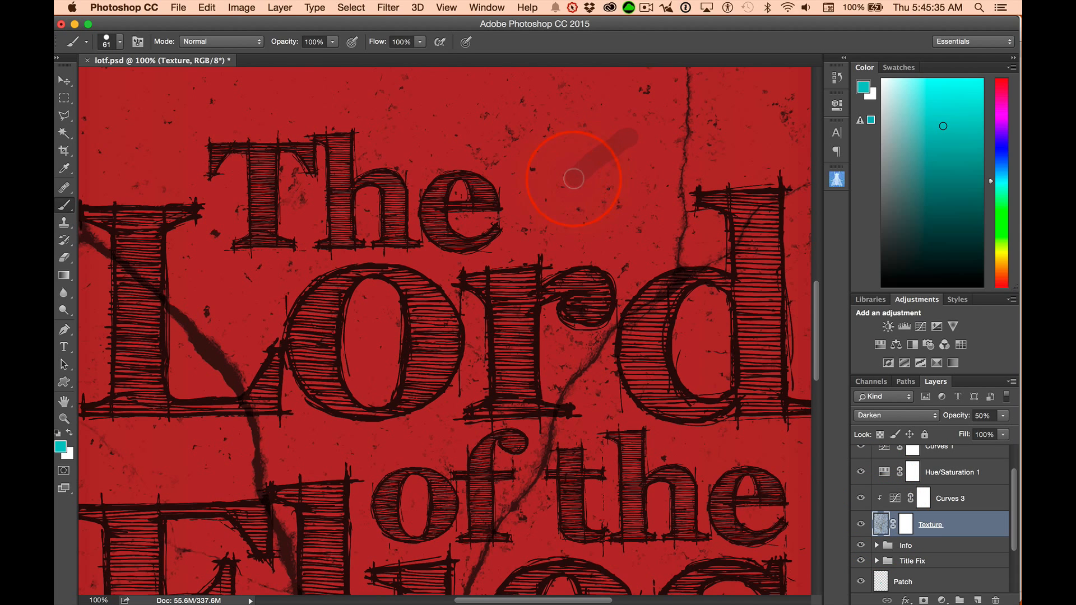
pyautogui.press('super+z')
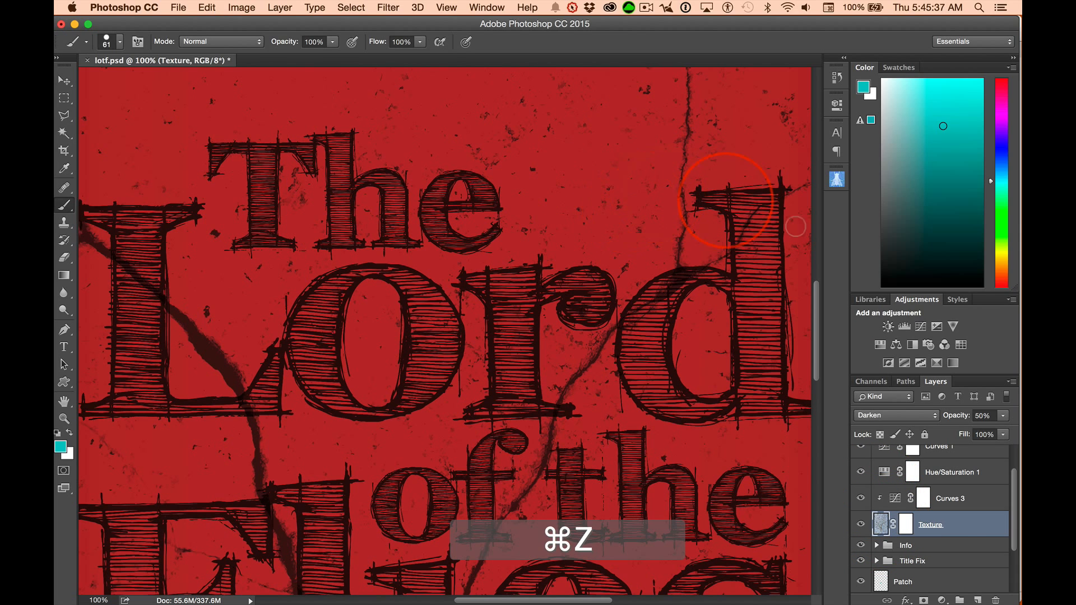
pyautogui.click(905, 524)
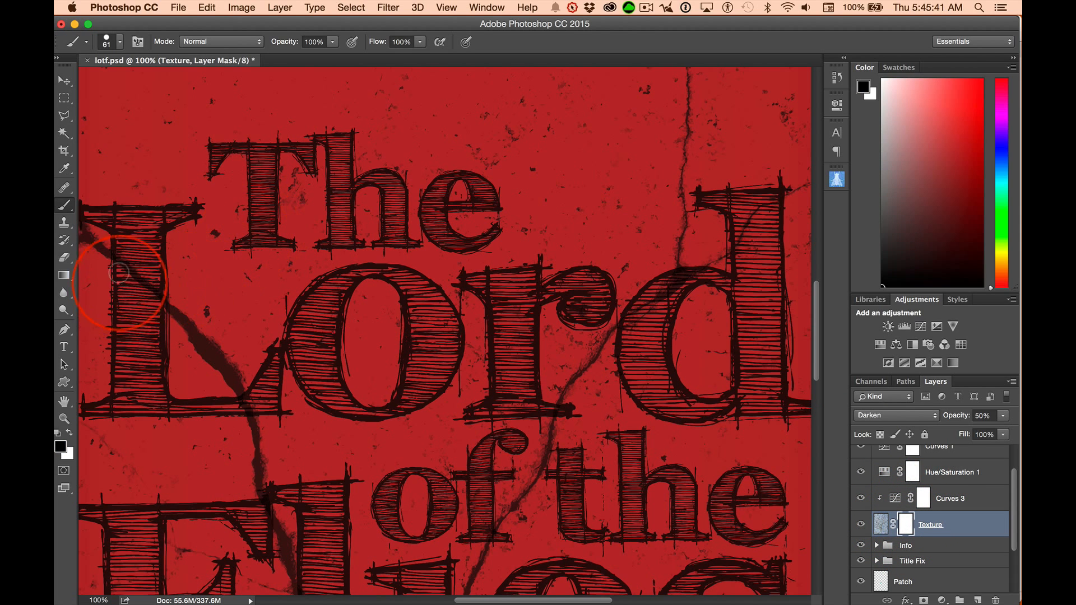
# - Paint black on the Texture layer's mask to hide the cracks crossing the letters L, r and d of "Lord", resizing the brush as needed
pyautogui.moveTo(124, 258)
pyautogui.mouseDown()
pyautogui.moveTo(141, 292)
pyautogui.moveTo(138, 252)
pyautogui.moveTo(150, 296)
pyautogui.mouseUp()
pyautogui.moveTo(259, 409)
pyautogui.mouseDown()
pyautogui.moveTo(244, 400)
pyautogui.moveTo(258, 403)
pyautogui.mouseUp()
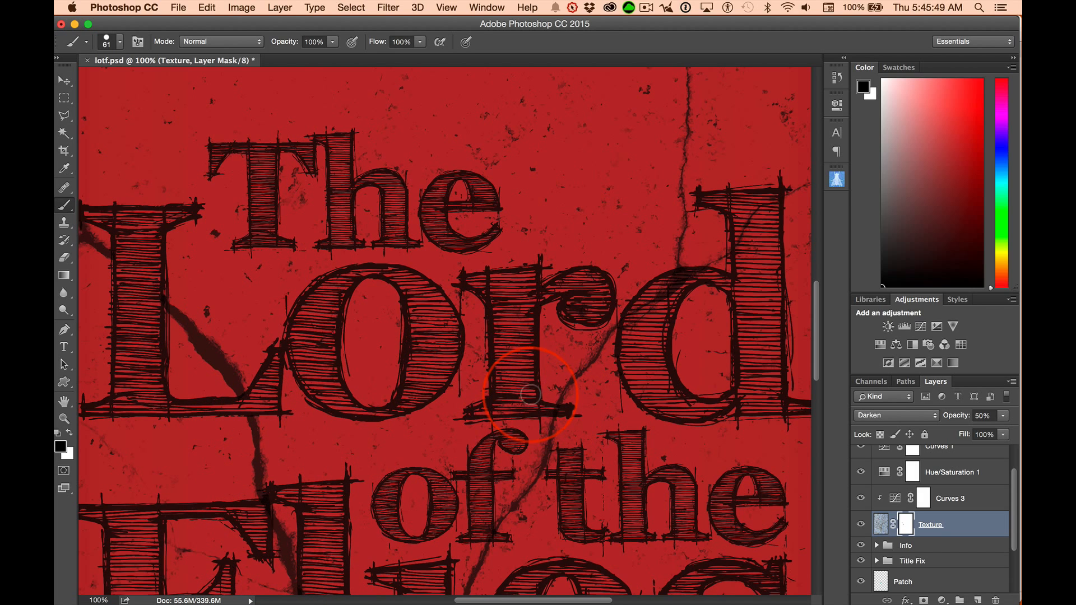
pyautogui.moveTo(531, 396); pyautogui.dragTo(509, 397)
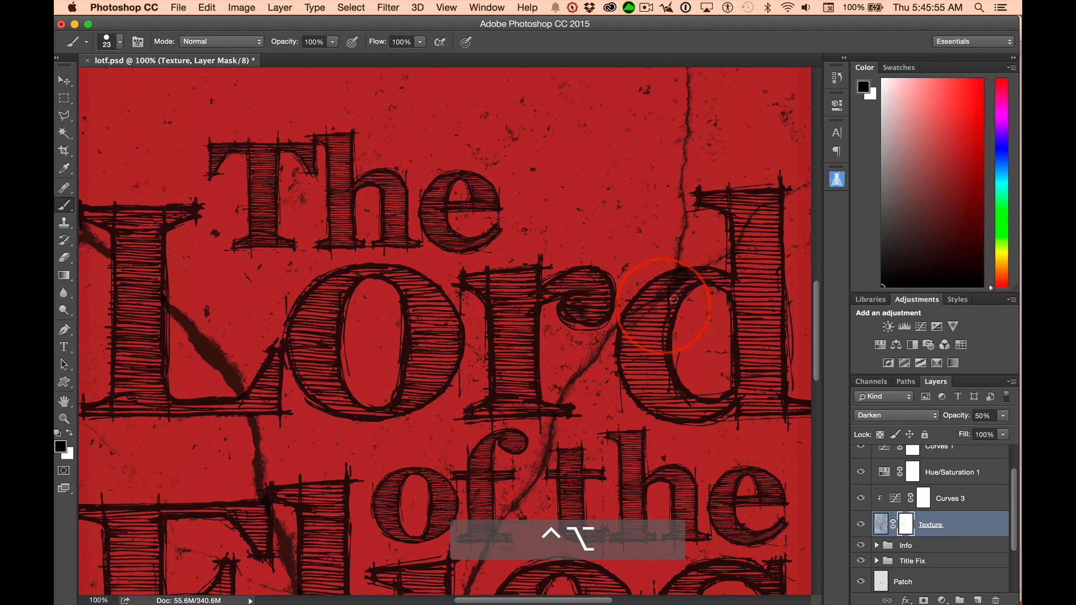
pyautogui.moveTo(686, 272)
pyautogui.mouseDown()
pyautogui.moveTo(700, 280)
pyautogui.moveTo(690, 282)
pyautogui.mouseUp()
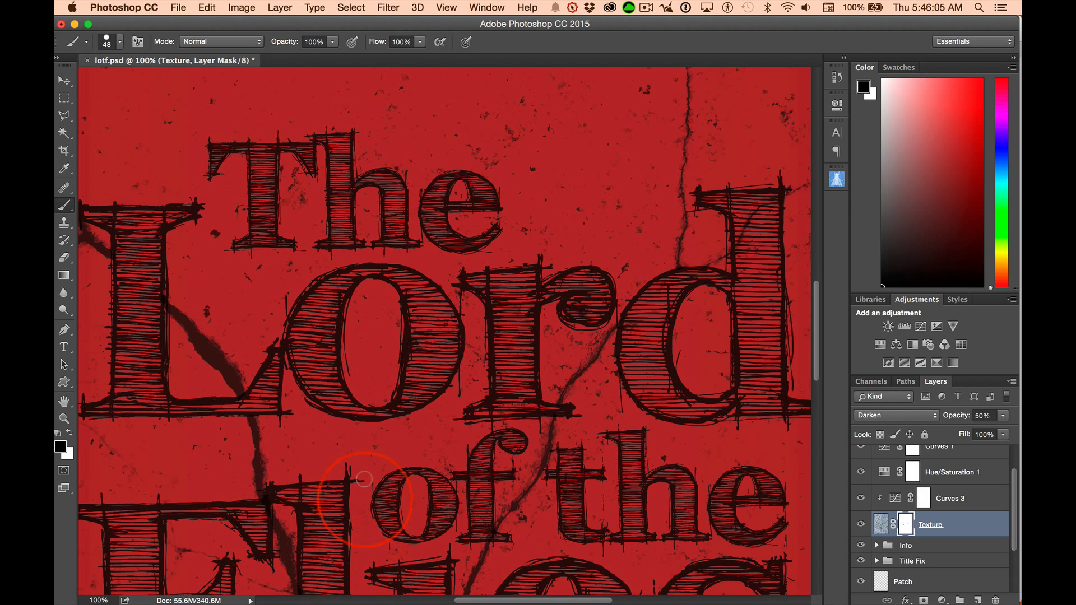
# - Paint black on the Texture mask over the cracks crossing the l and i of "Flies", and restore the crack beside the i with a 24 px white brush
pyautogui.scroll(-5, 264, 505)
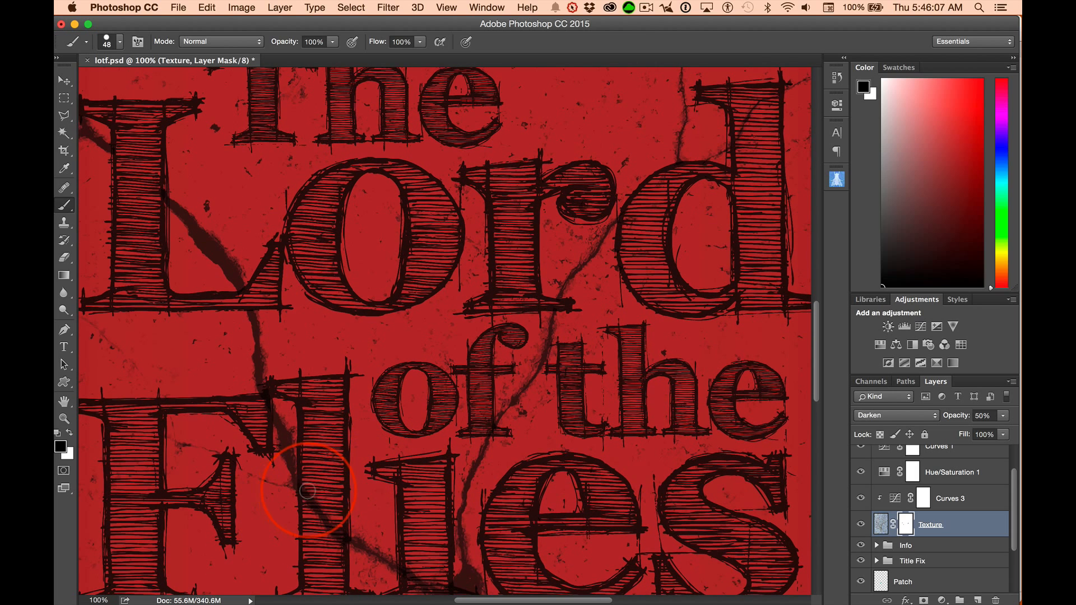
pyautogui.moveTo(304, 484); pyautogui.dragTo(322, 524)
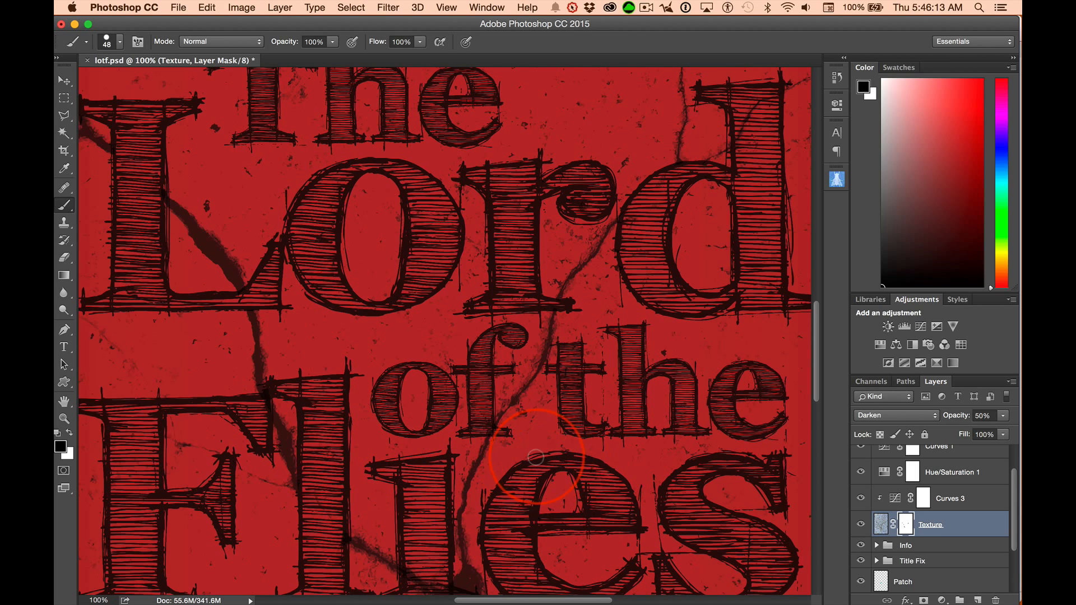
pyautogui.scroll(-3, 496, 480)
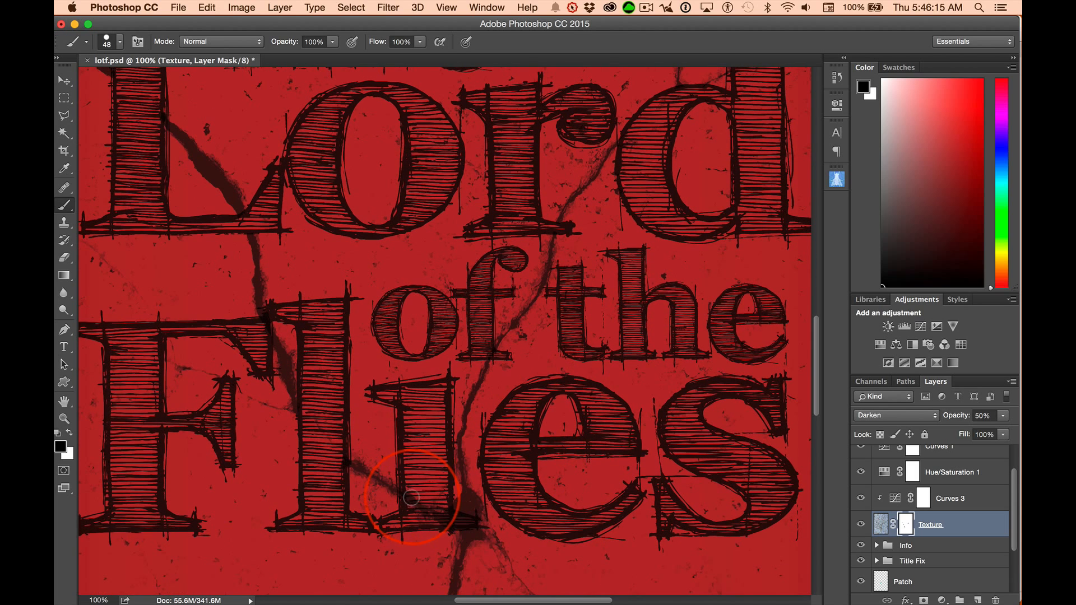
pyautogui.moveTo(413, 500)
pyautogui.mouseDown()
pyautogui.moveTo(447, 518)
pyautogui.moveTo(430, 521)
pyautogui.mouseUp()
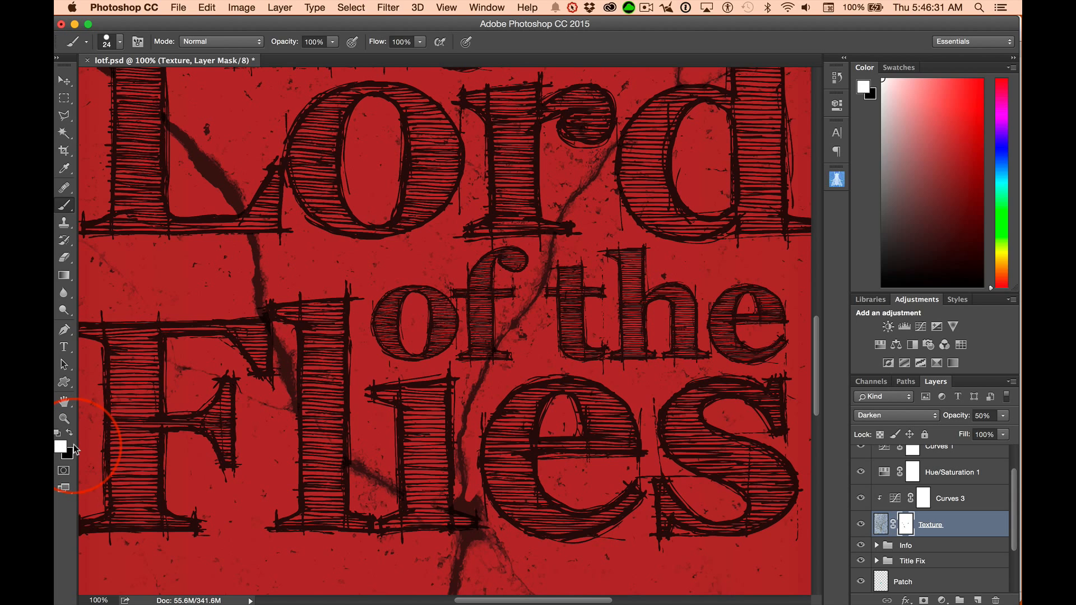
pyautogui.press('x')
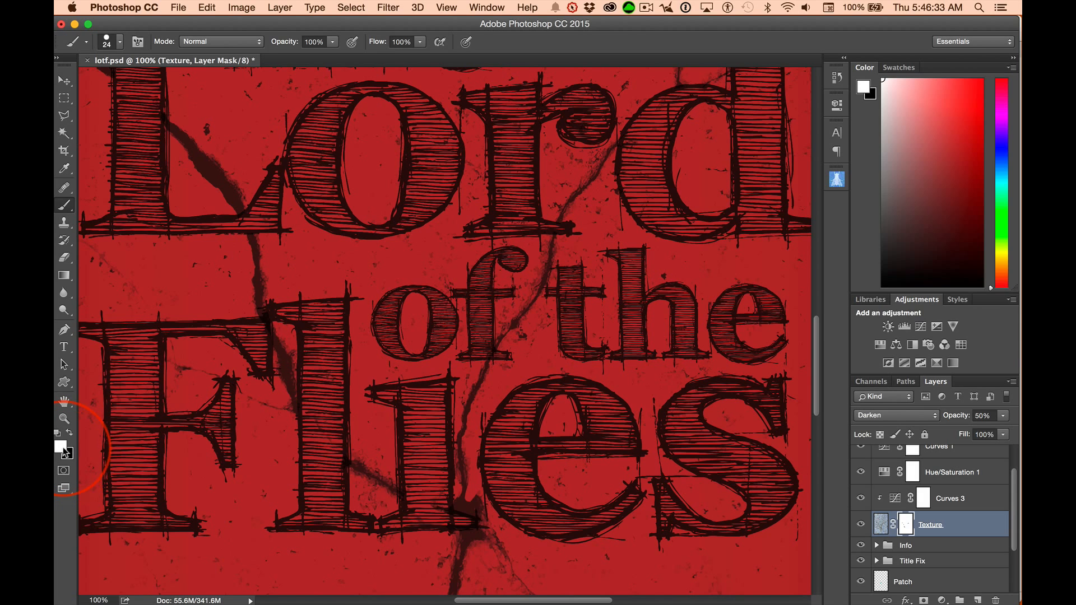
pyautogui.moveTo(464, 481)
pyautogui.mouseDown()
pyautogui.moveTo(473, 482)
pyautogui.moveTo(460, 493)
pyautogui.moveTo(467, 506)
pyautogui.mouseUp()
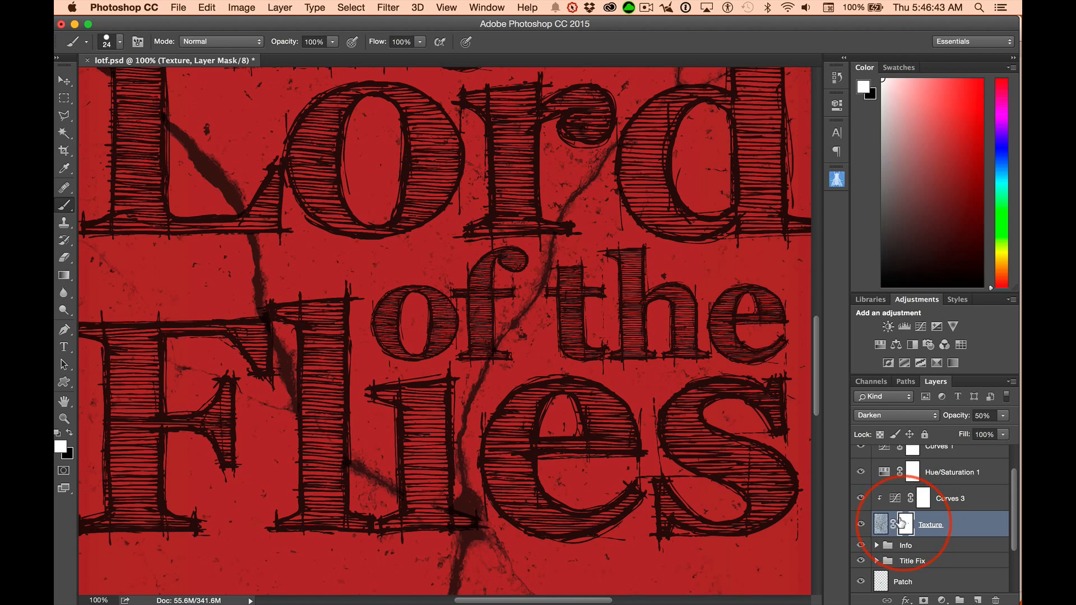
# - Check the event details and title for cracks crossing the lettering, and fit the whole poster in view
pyautogui.scroll(-10, 583, 440)
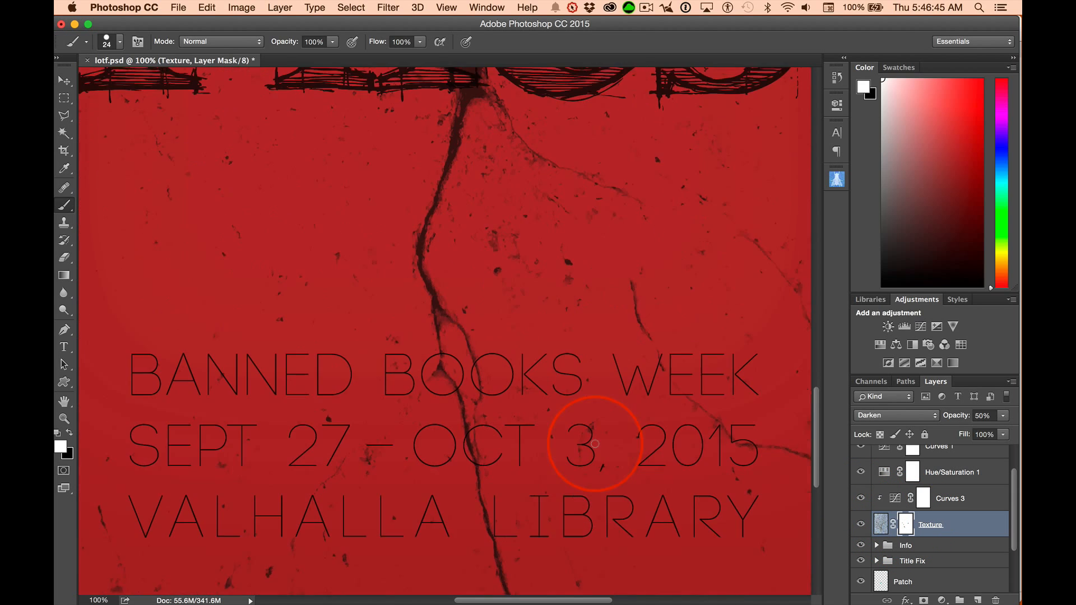
pyautogui.scroll(-2, 596, 444)
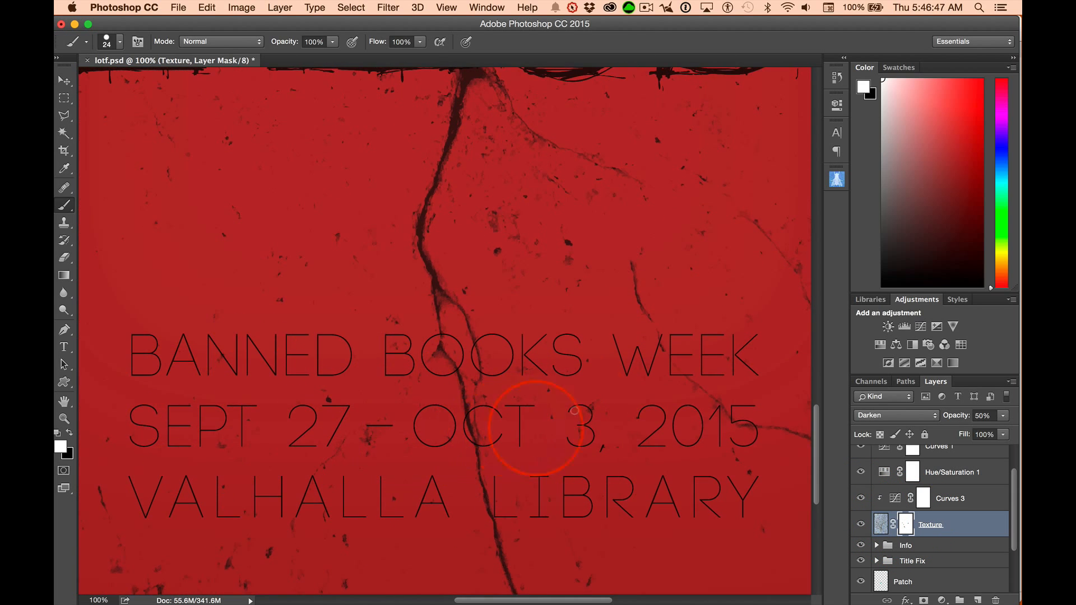
pyautogui.scroll(10, 550, 425)
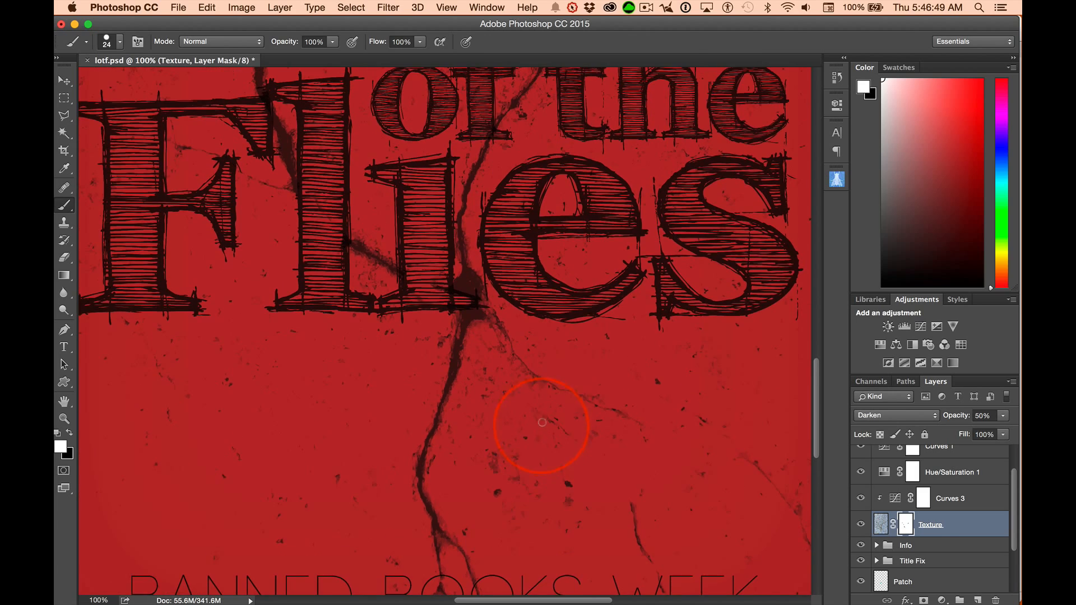
pyautogui.scroll(8, 461, 281)
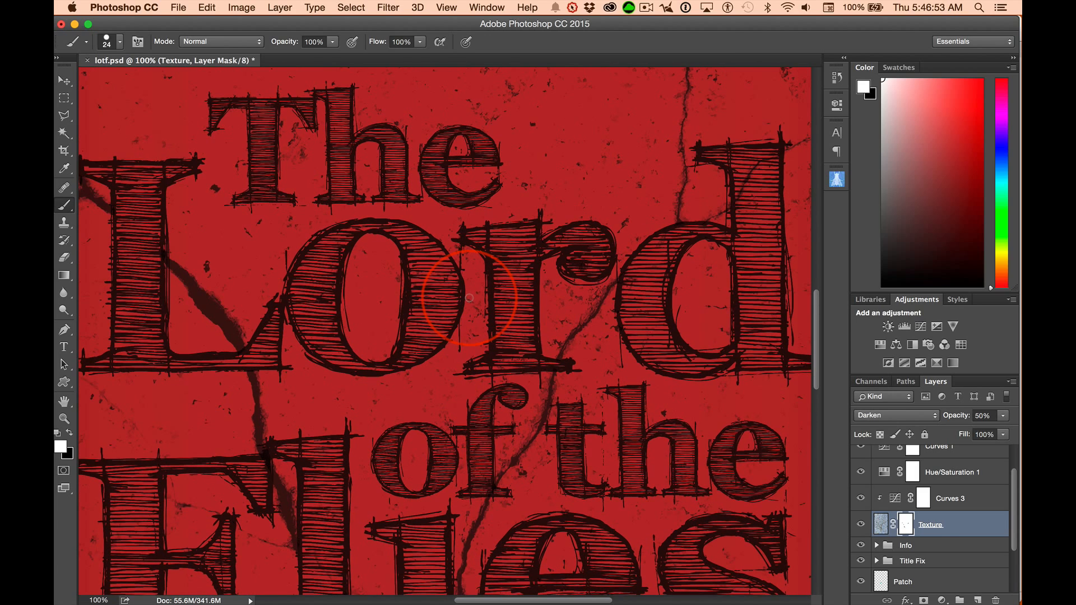
pyautogui.press('super+0')
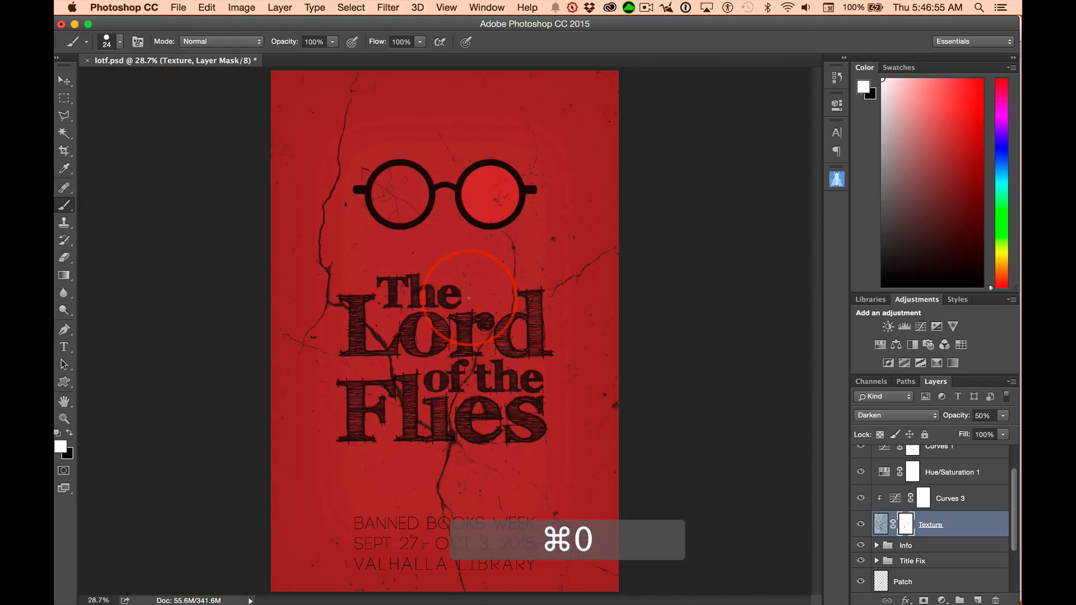